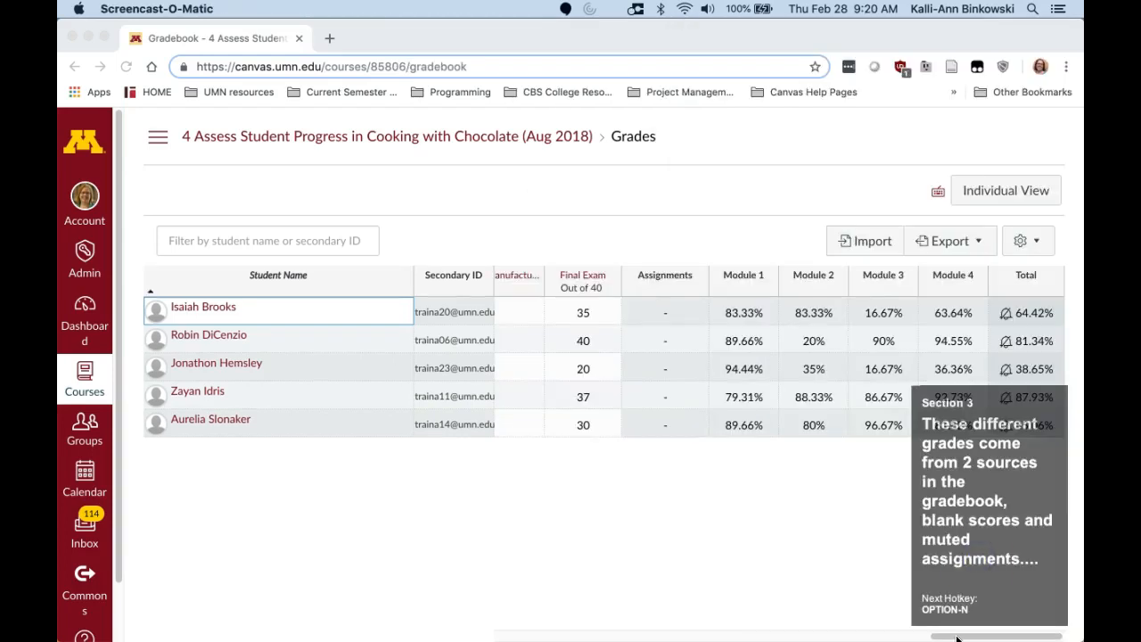
- Set a default grade of 0 for Assignment #1: Childhood treat, without overwriting already-entered grades
left_click_drag(779, 636, 433, 637)
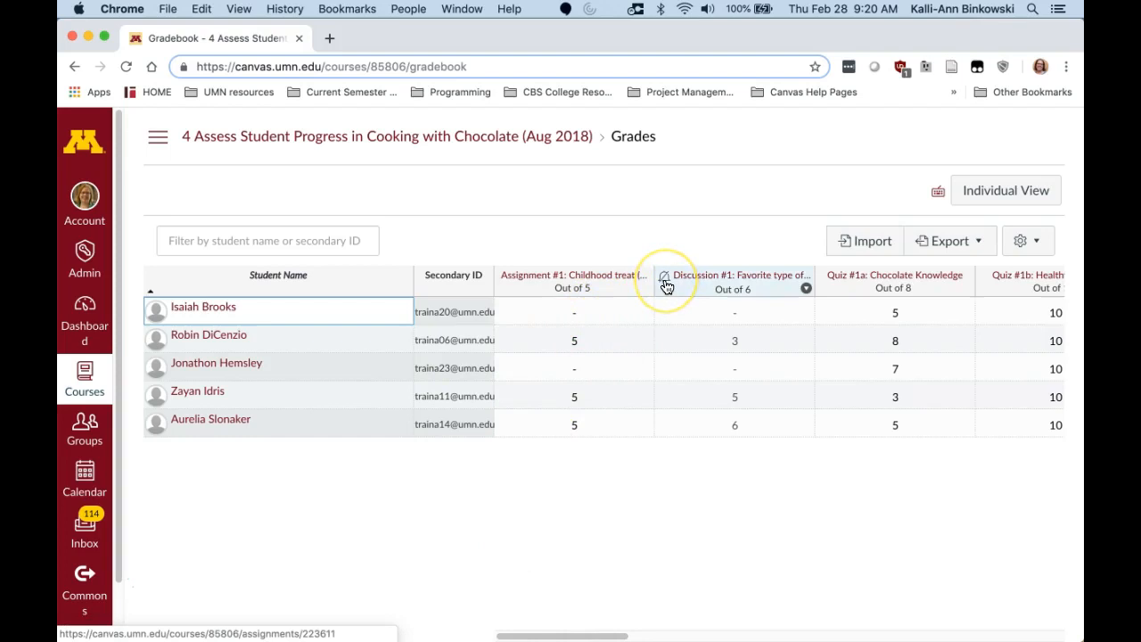
mouse_move(667, 286)
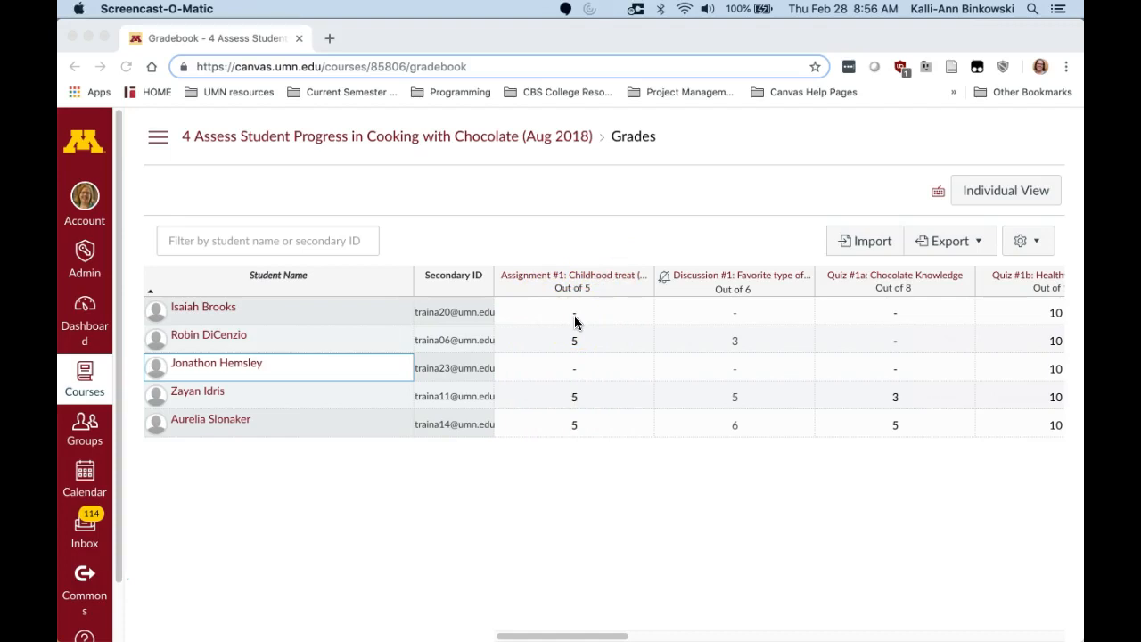
left_click(592, 283)
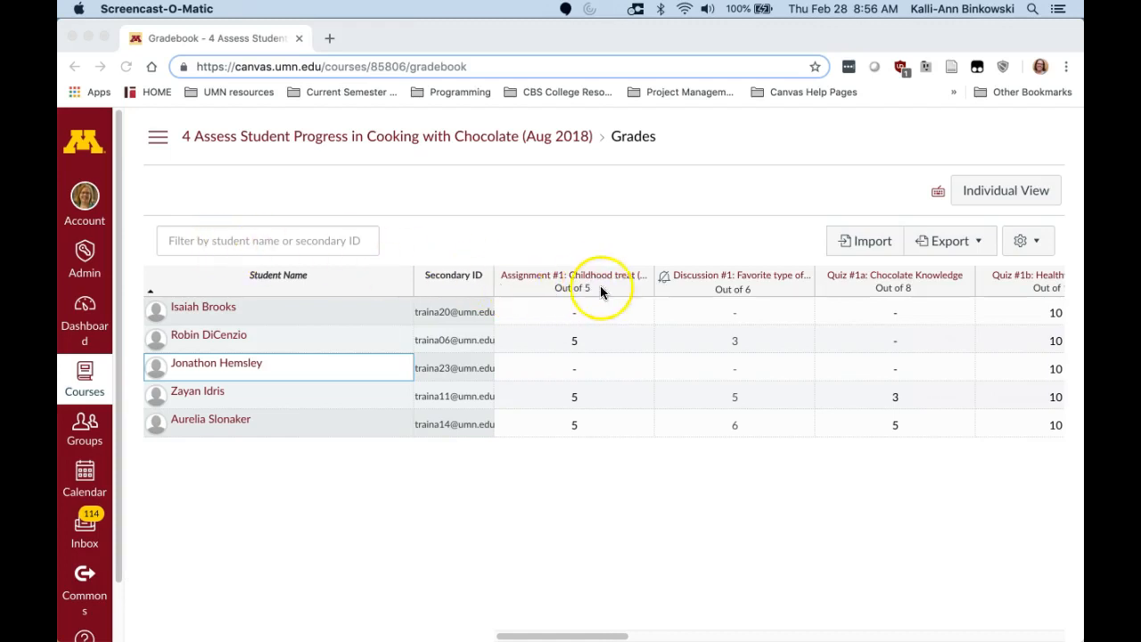
left_click(632, 235)
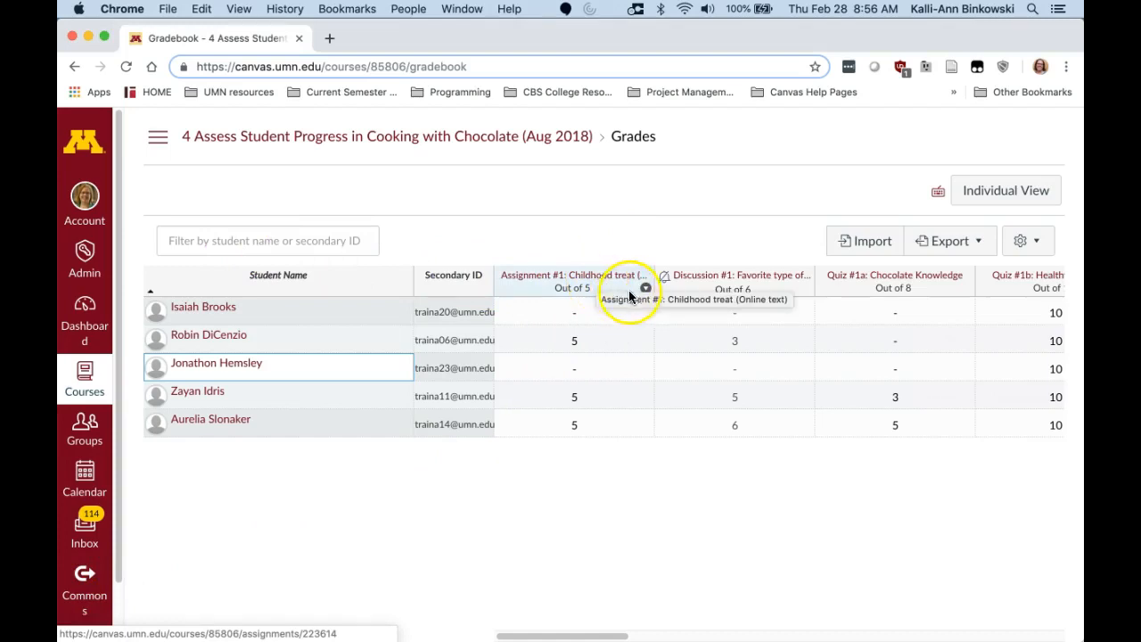
left_click(640, 289)
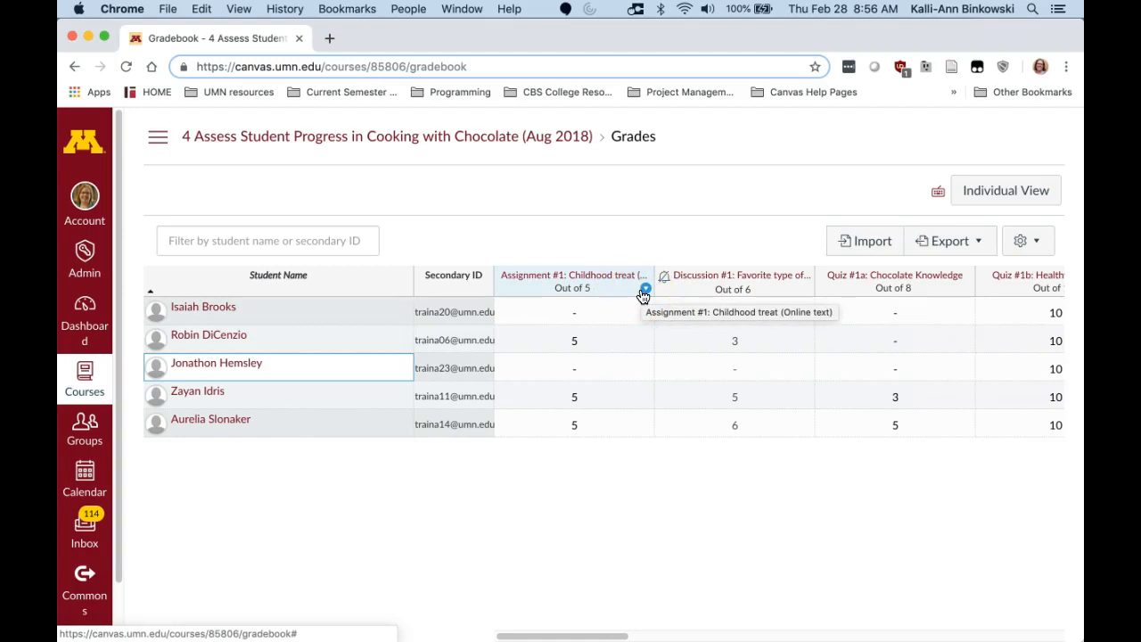
left_click(644, 291)
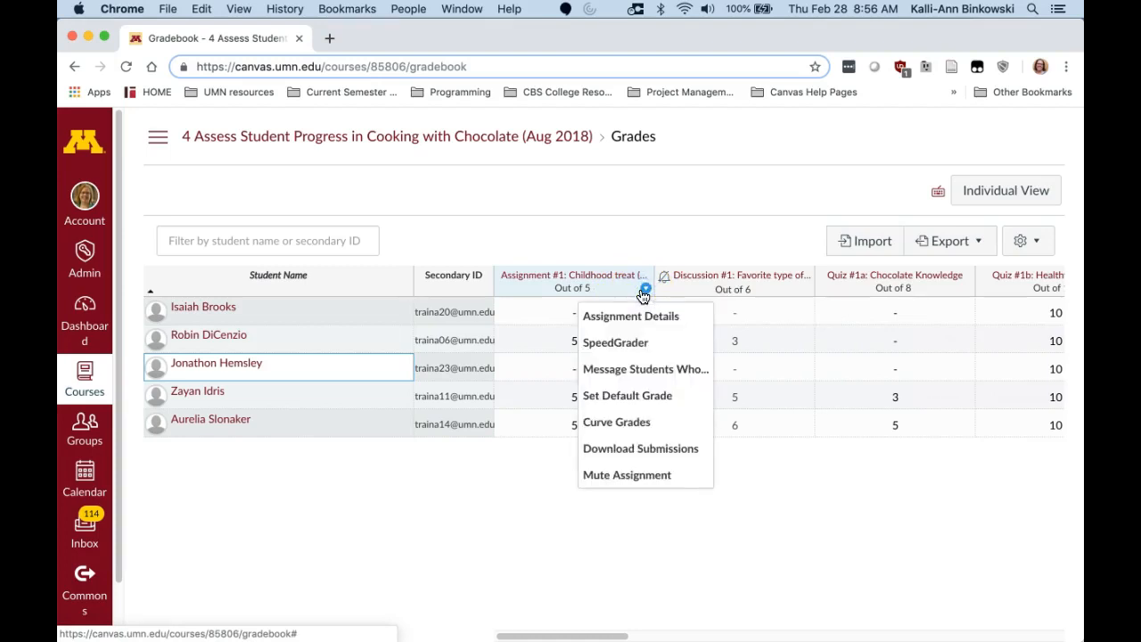
left_click(640, 395)
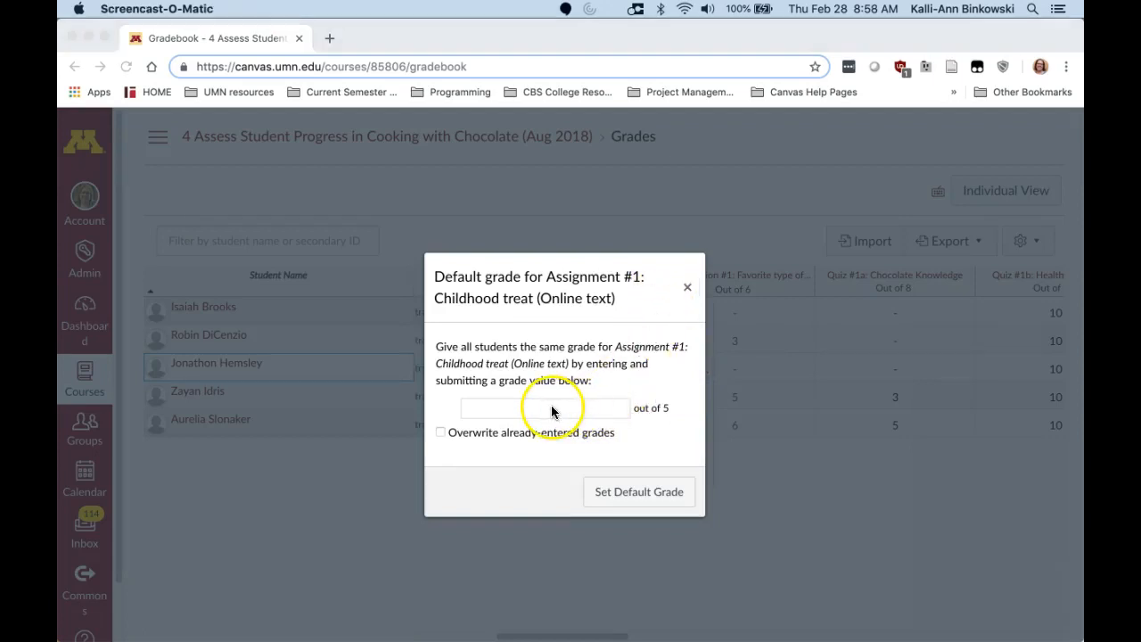
left_click(551, 411)
left_click(491, 407)
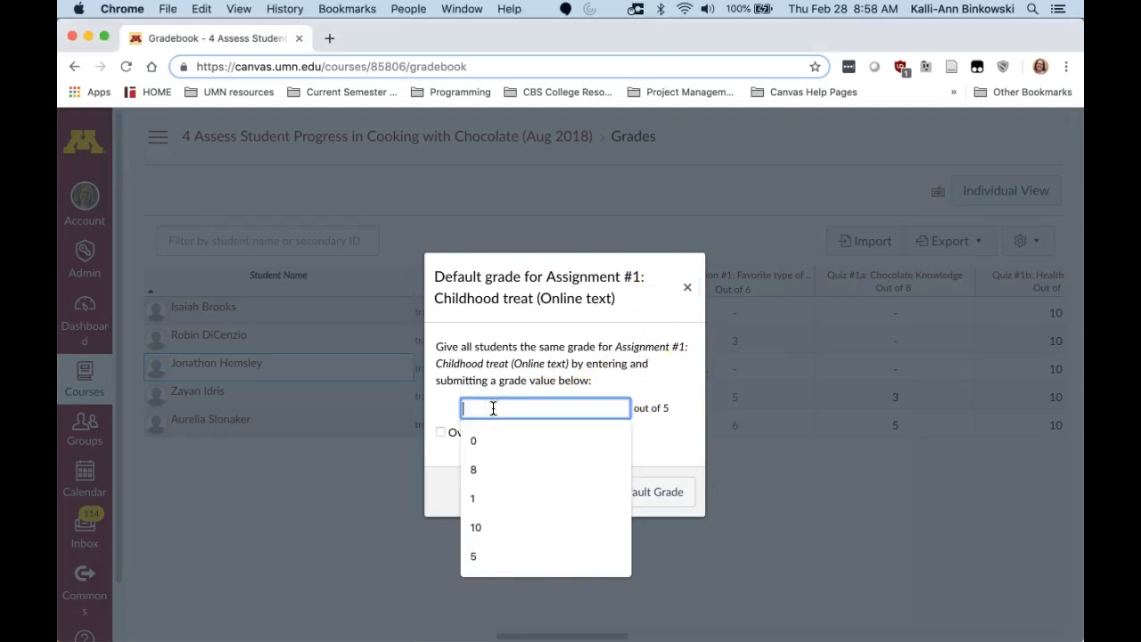
type("0")
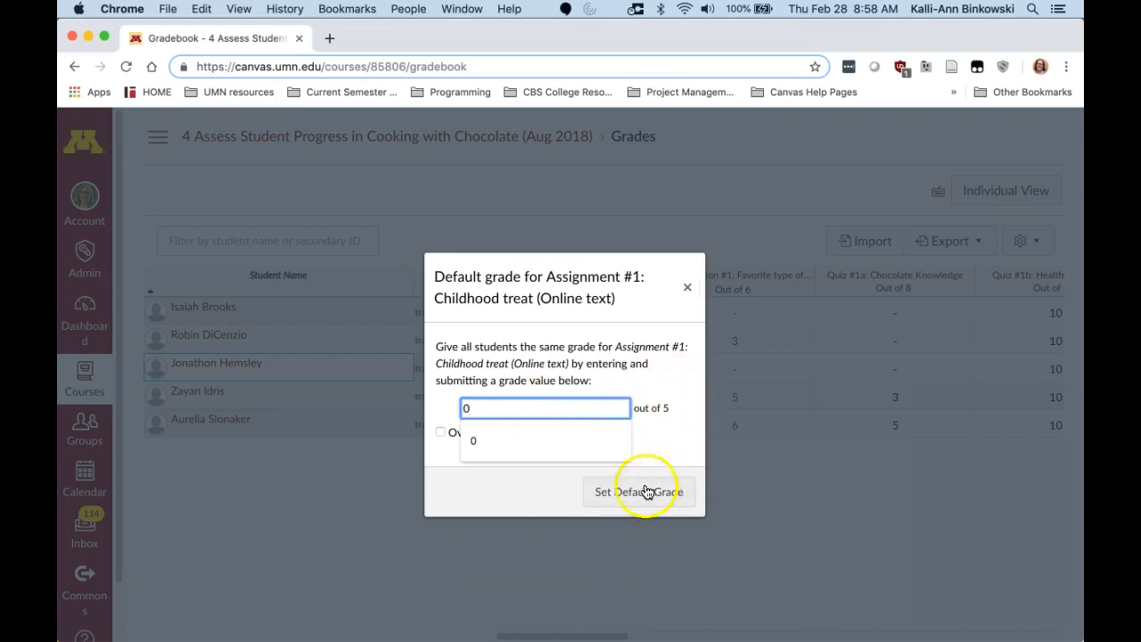
left_click(669, 448)
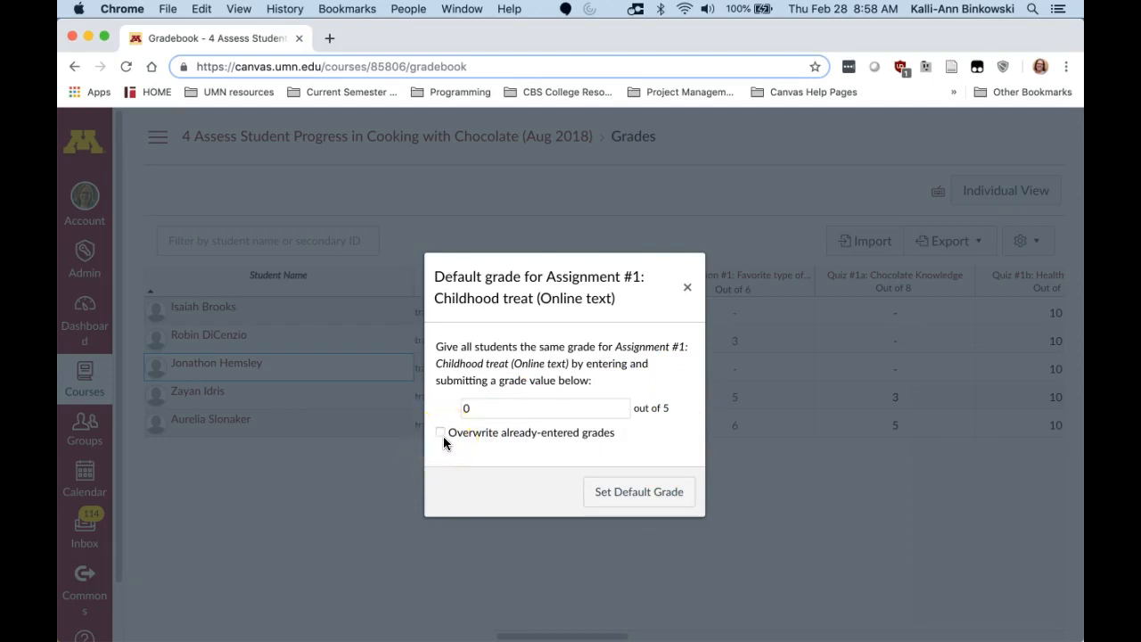
left_click(626, 498)
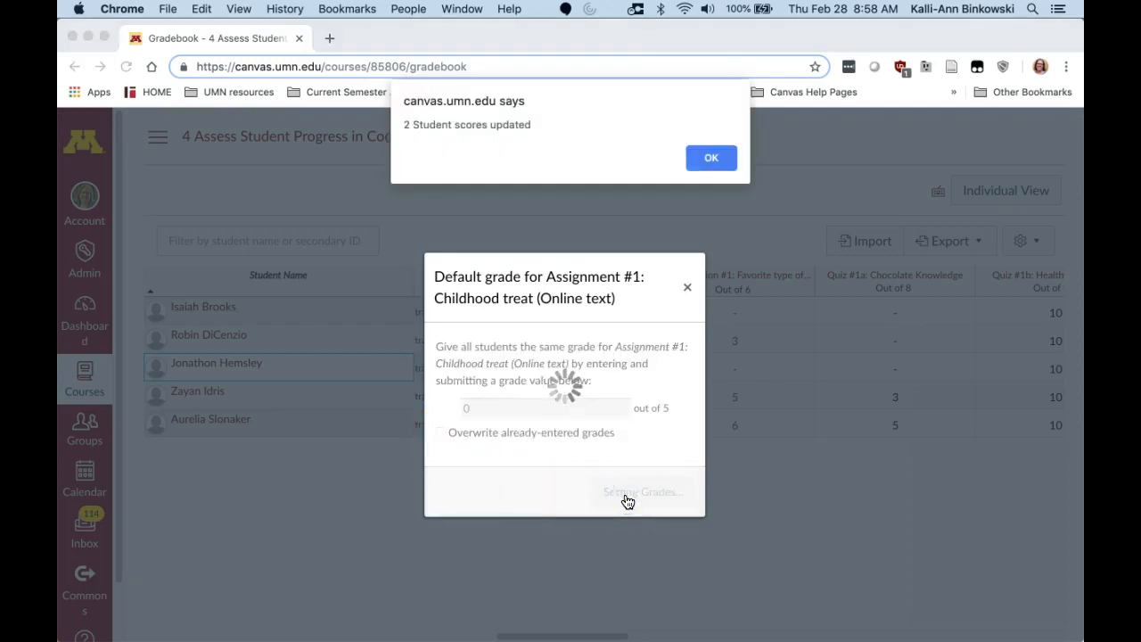
left_click(718, 157)
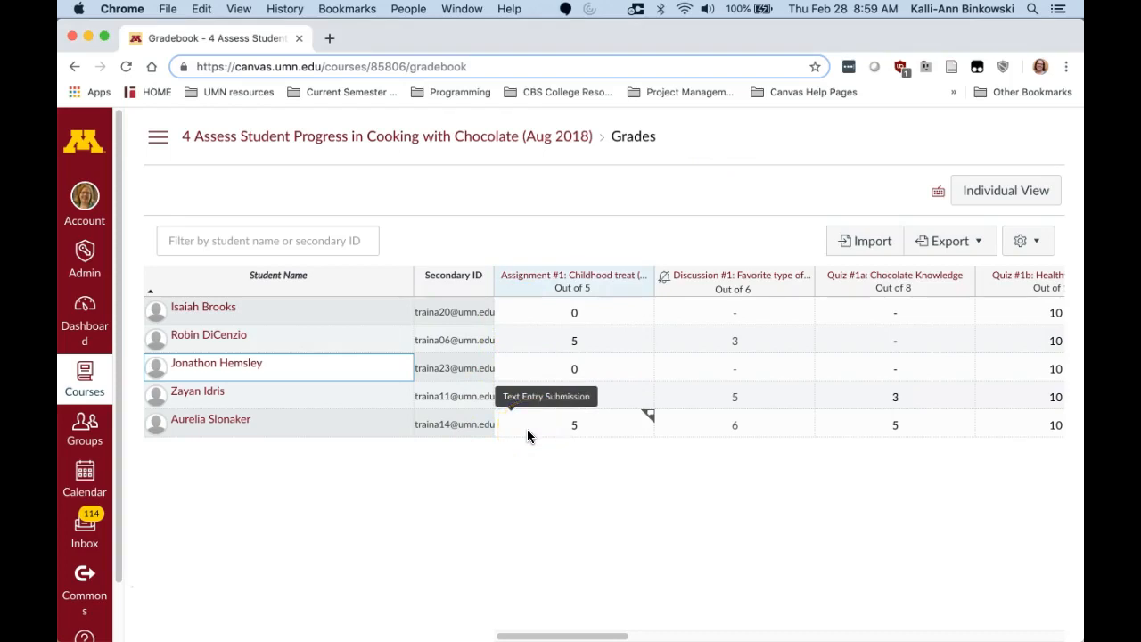
- Unmute Discussion #1: Favorite type of chocolate in the gradebook
left_click_drag(556, 635, 1052, 635)
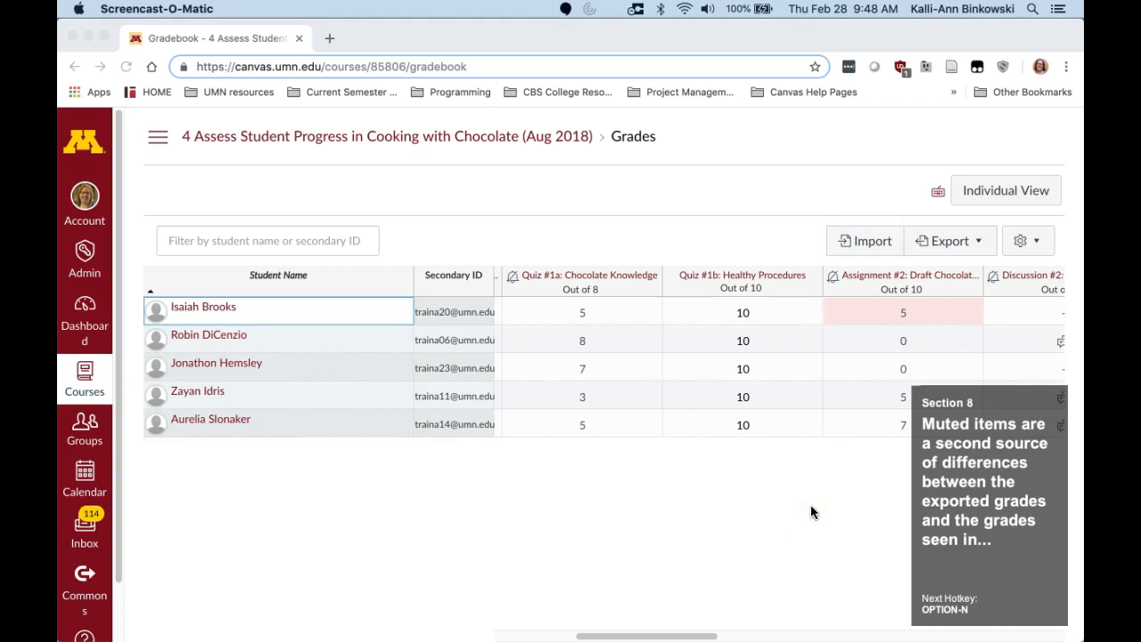
left_click(741, 512)
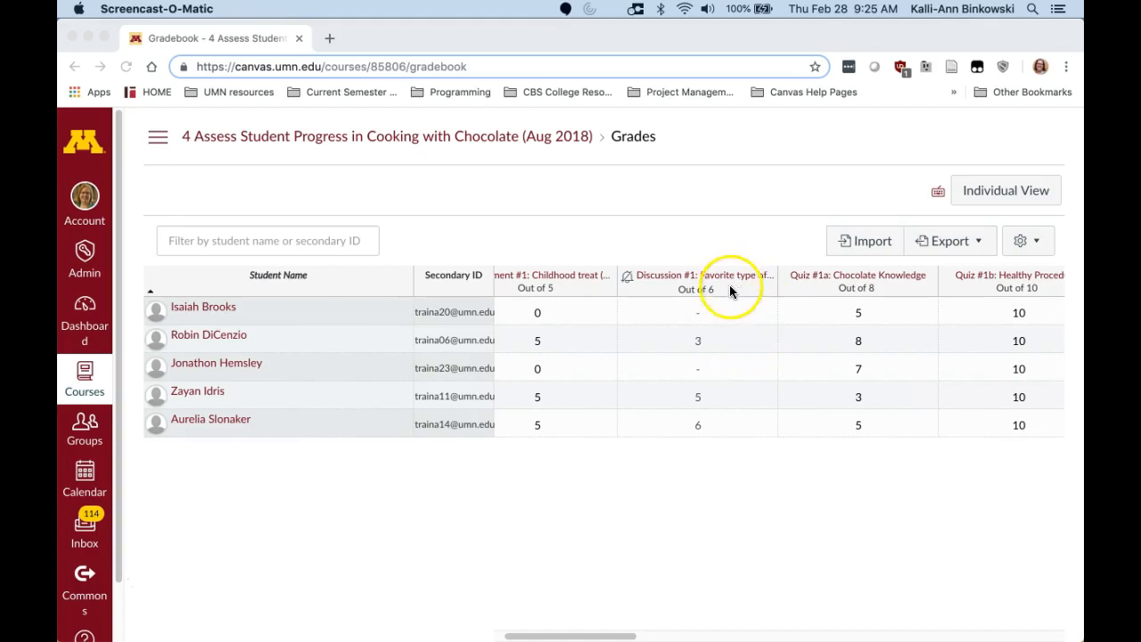
left_click(730, 284)
left_click(768, 289)
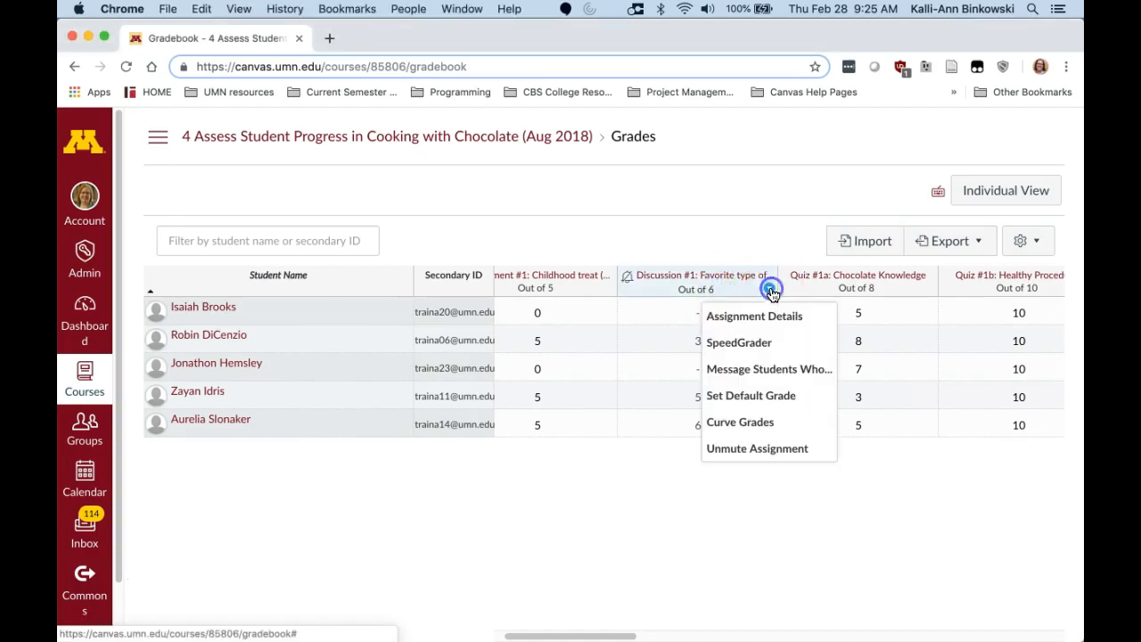
left_click(767, 450)
left_click(691, 436)
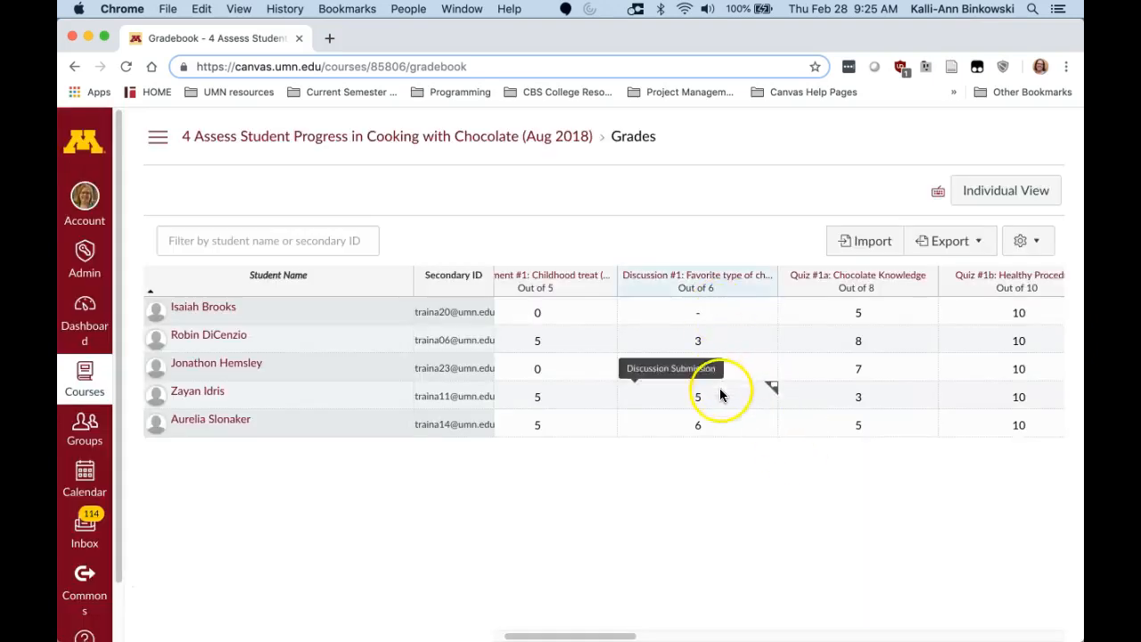
- Set a default grade of 0 for Discussion #1: Favorite type of chocolate, keeping already-entered grades
left_click(768, 291)
left_click(739, 396)
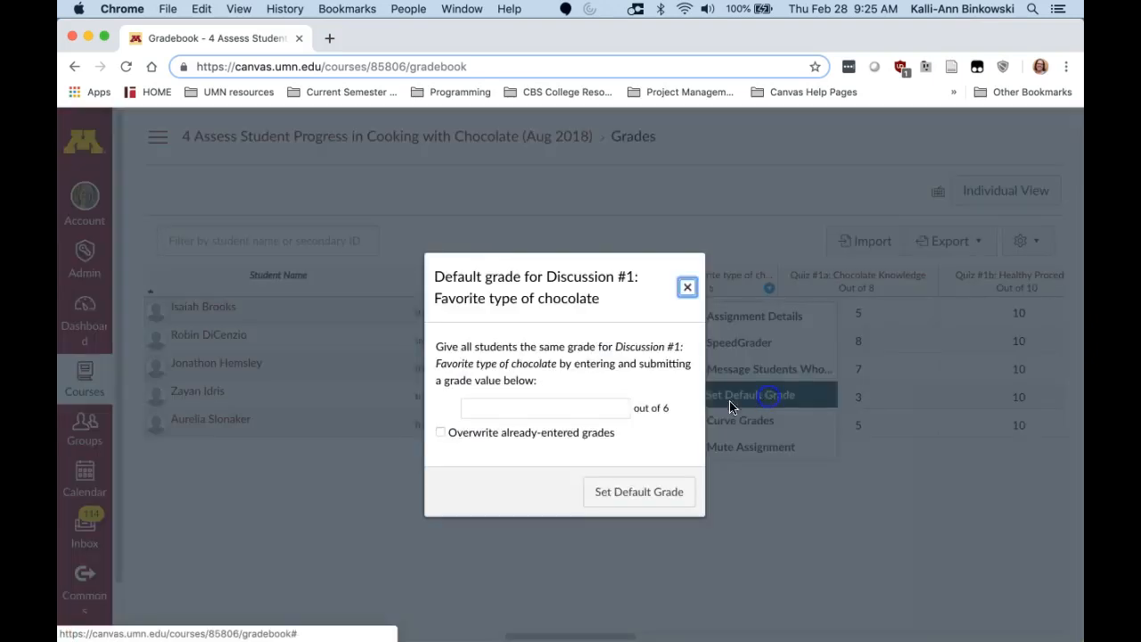
left_click(576, 409)
type("0")
left_click(634, 491)
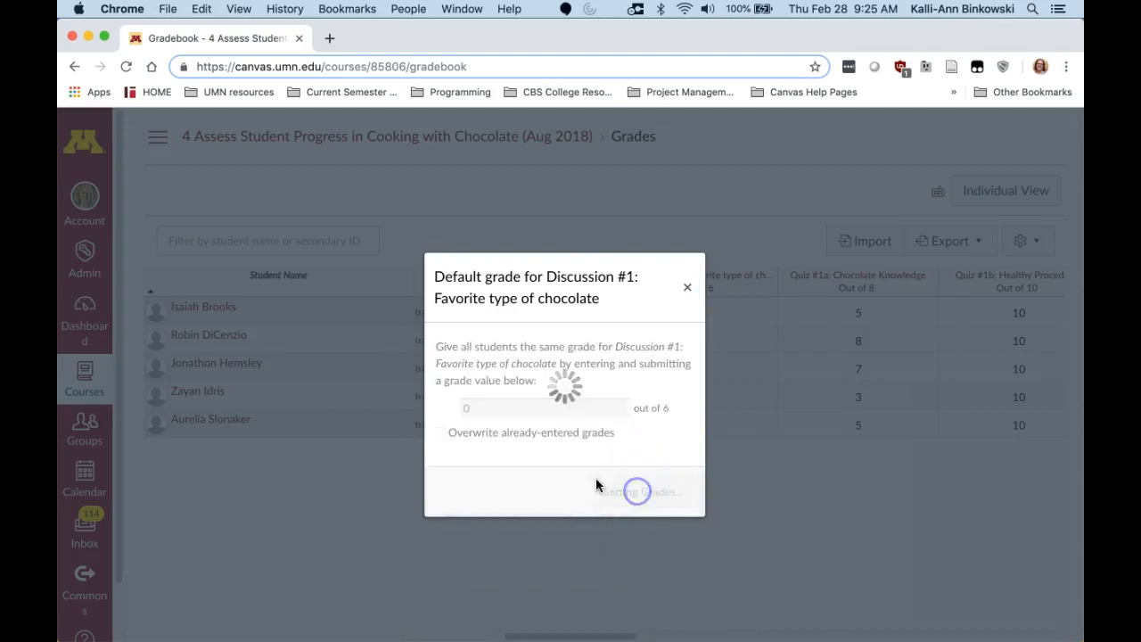
left_click(725, 156)
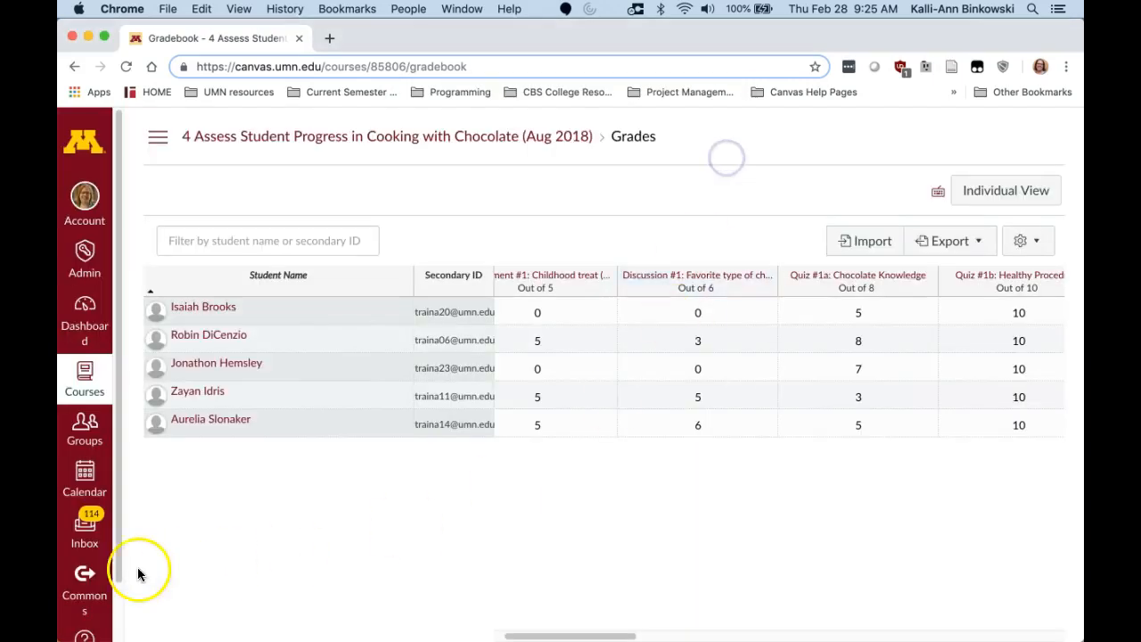
left_click(143, 573)
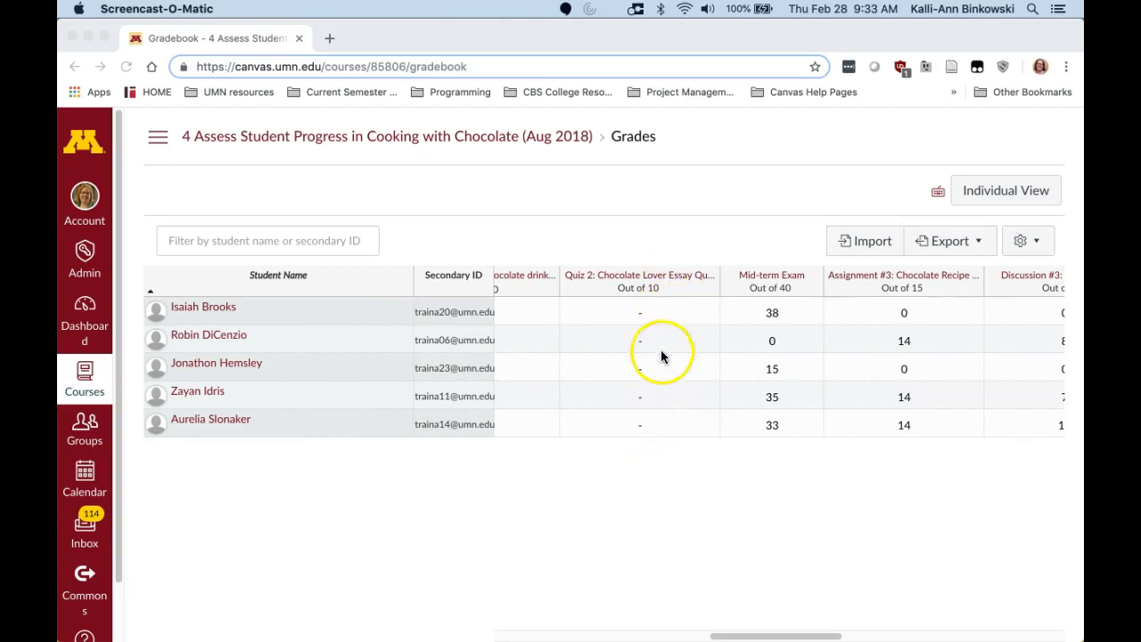
- Unpublish Quiz 2: Chocolate Lover Essay Question and delete the quiz from its edit page
left_click(657, 274)
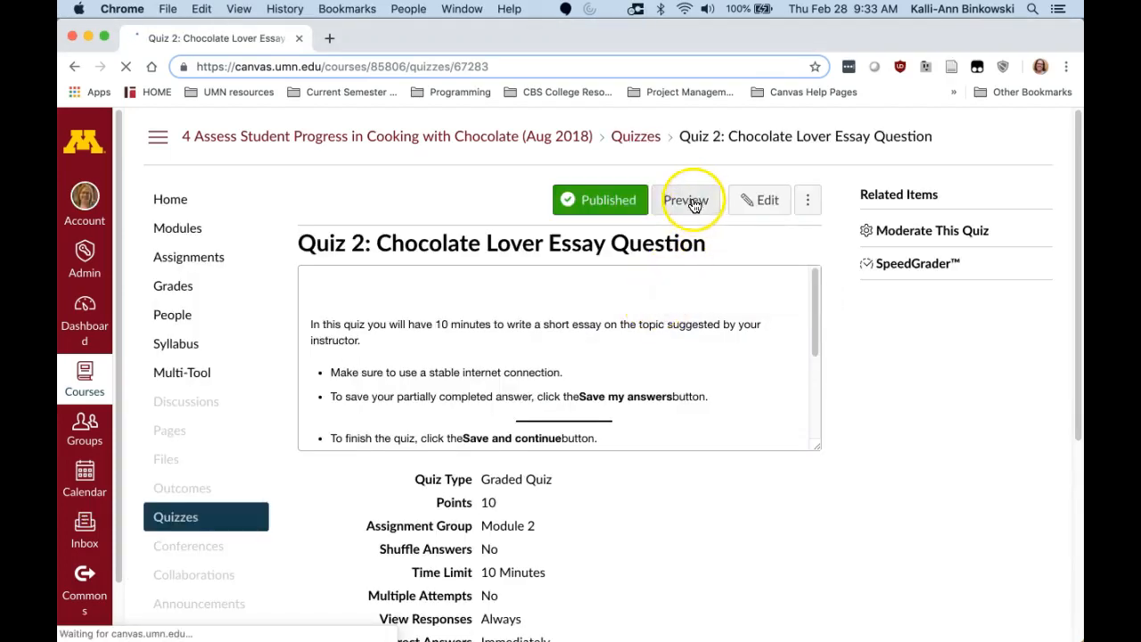
left_click(604, 197)
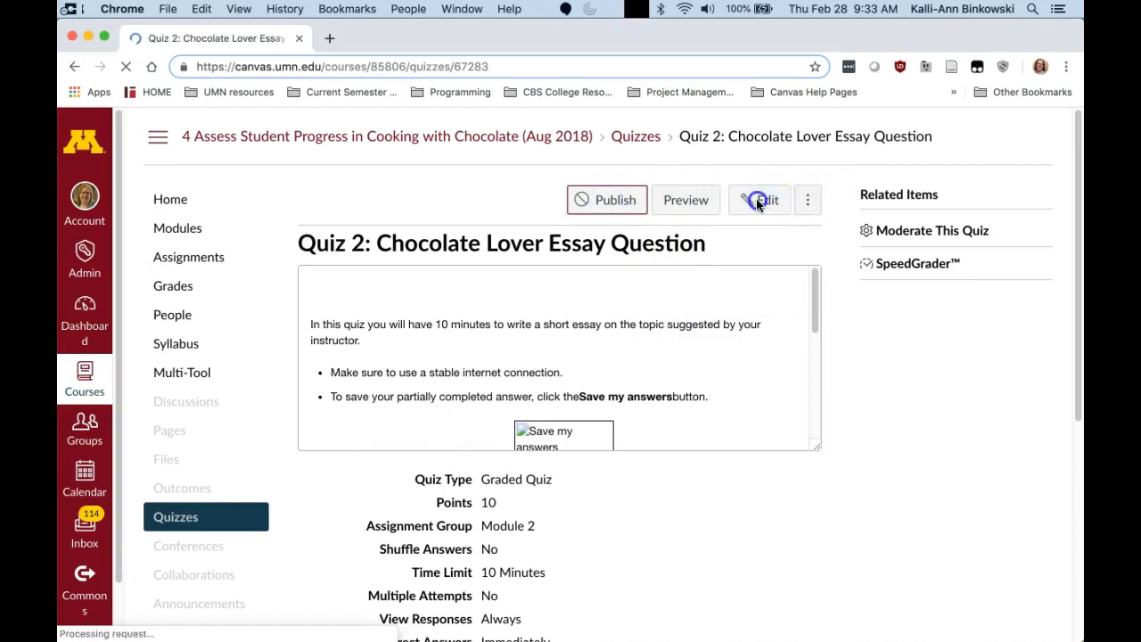
left_click(758, 201)
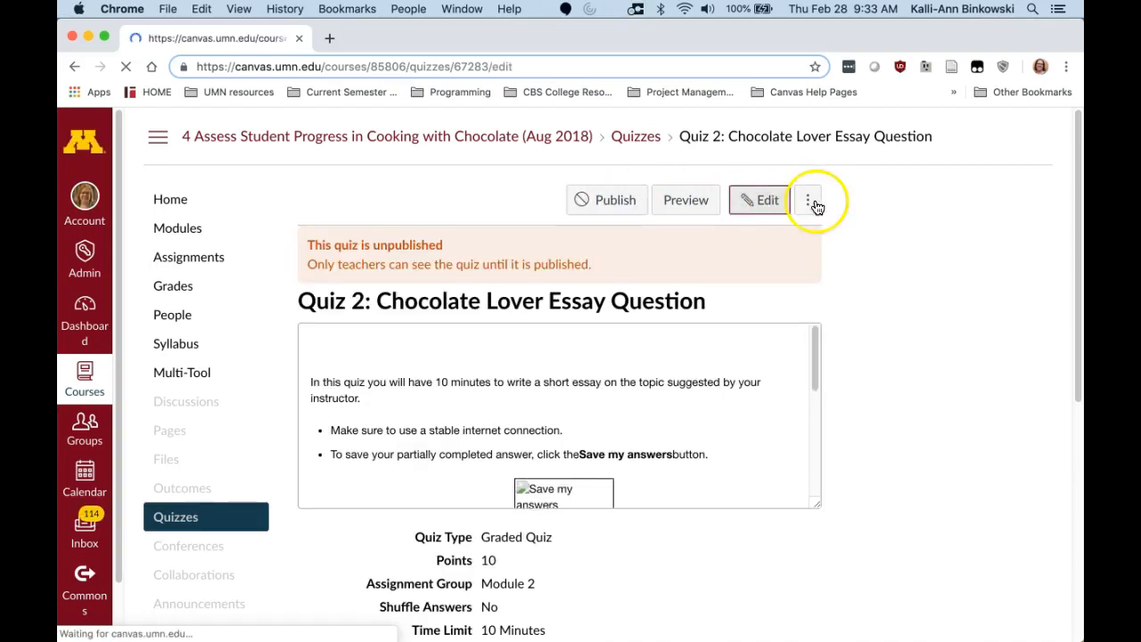
left_click(796, 216)
left_click(772, 288)
left_click(710, 162)
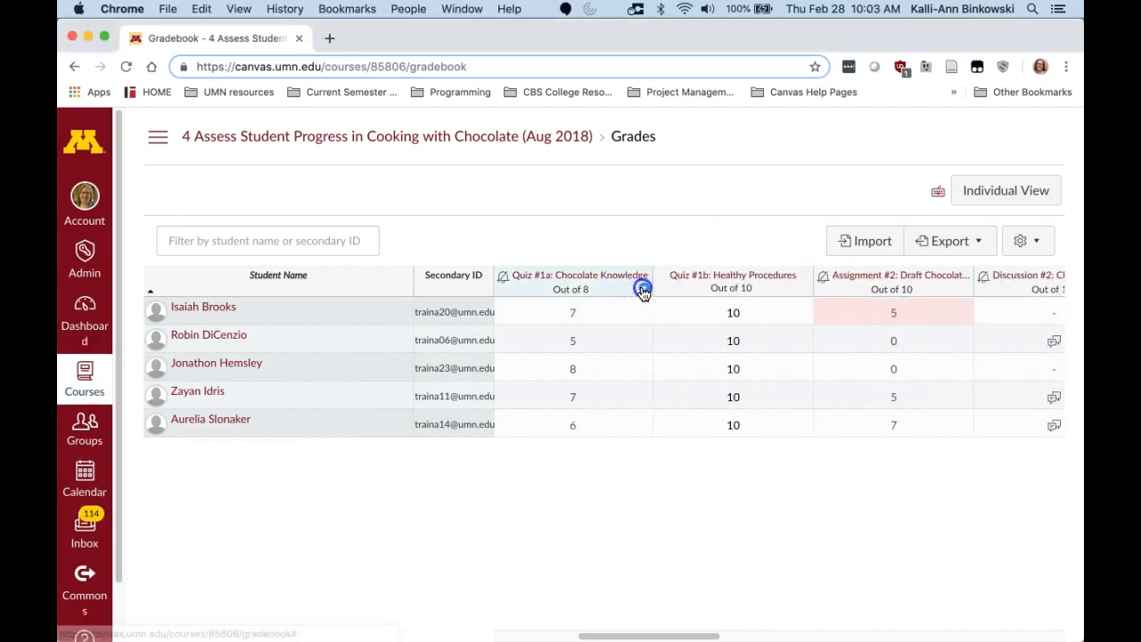
- Unmute Quiz #1a: Chocolate Knowledge and Assignment #2: Draft Chocolate Manufacturers in the gradebook
left_click(644, 291)
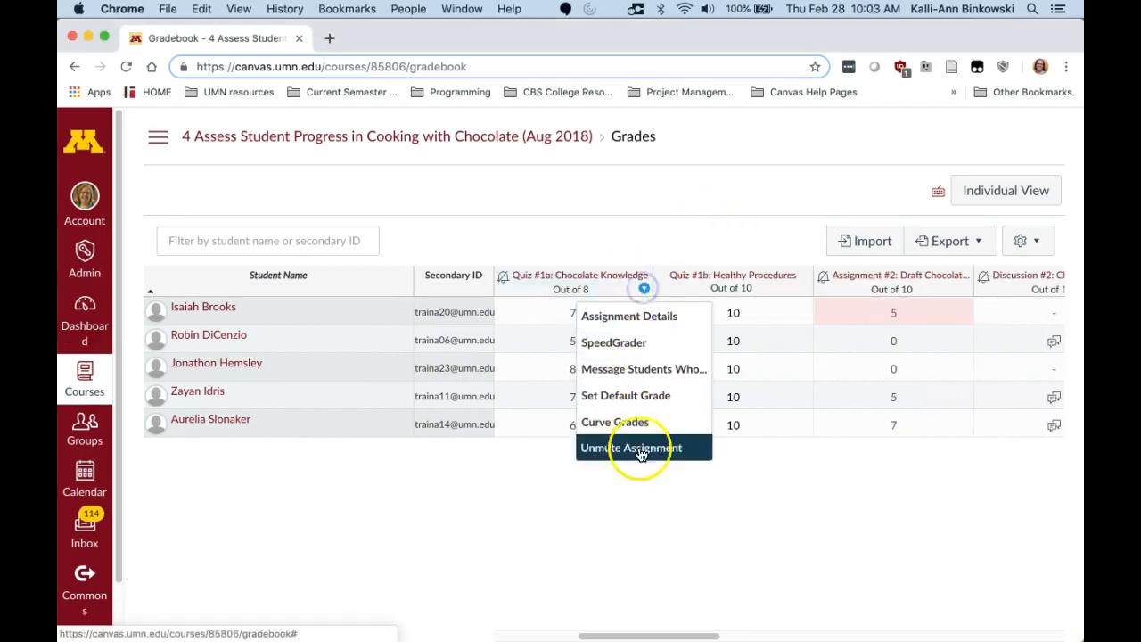
left_click(640, 449)
left_click(674, 448)
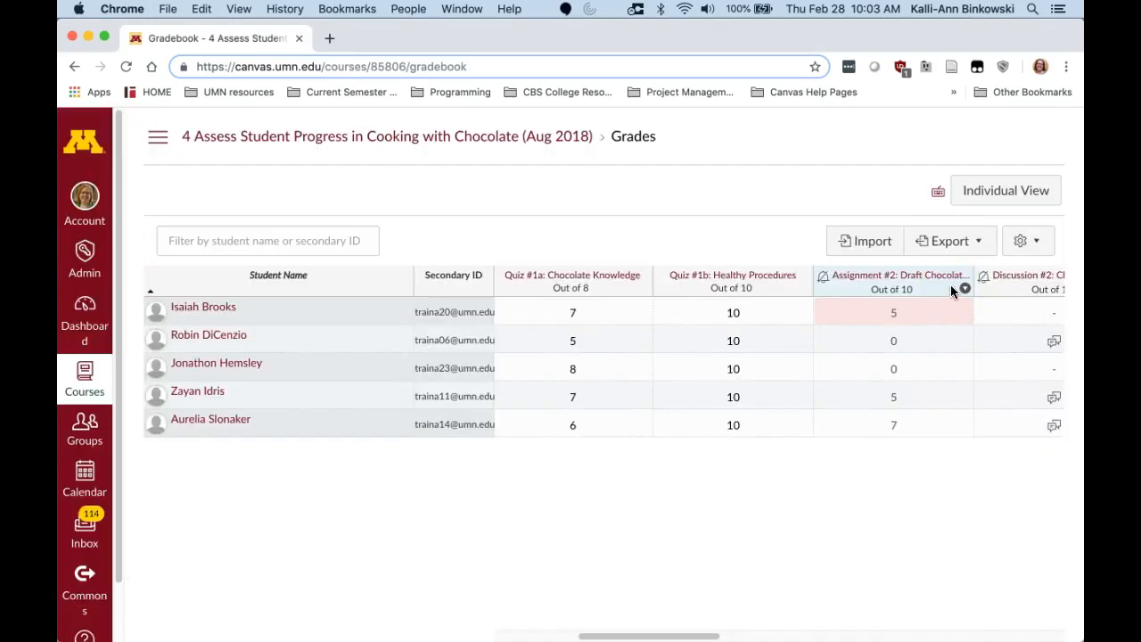
left_click(963, 289)
left_click(906, 473)
left_click(695, 437)
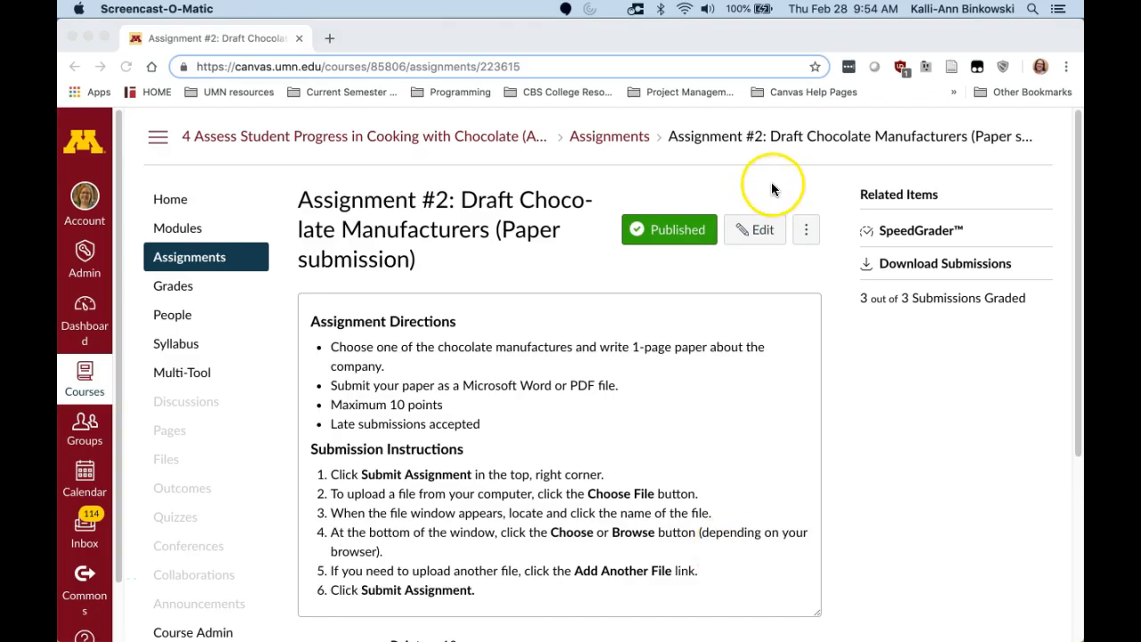
- Edit Assignment #2: Draft Chocolate Manufacturers so it does not count towards the final grade, and save it
left_click(771, 182)
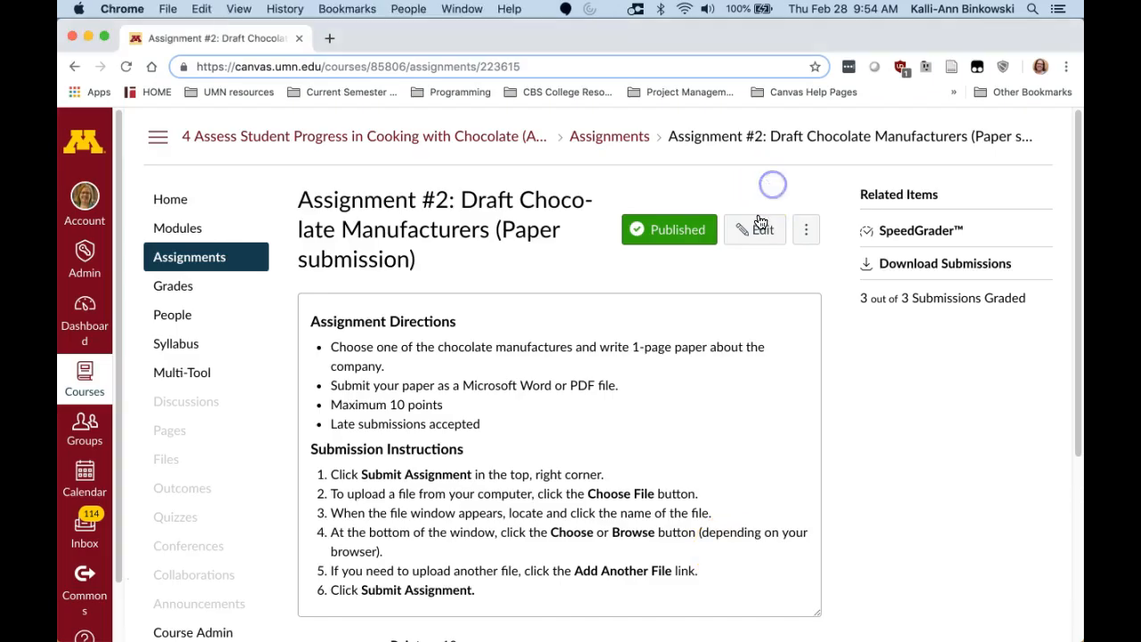
left_click(758, 232)
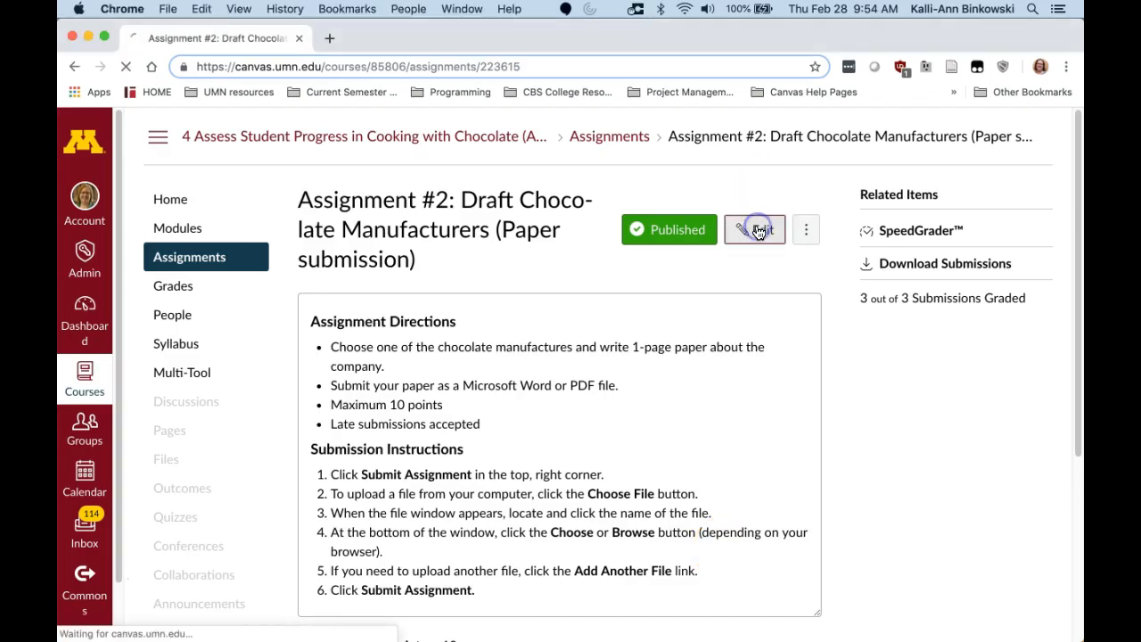
left_click(665, 223)
scroll(666, 234, "down", 5)
scroll(666, 234, "down", 2)
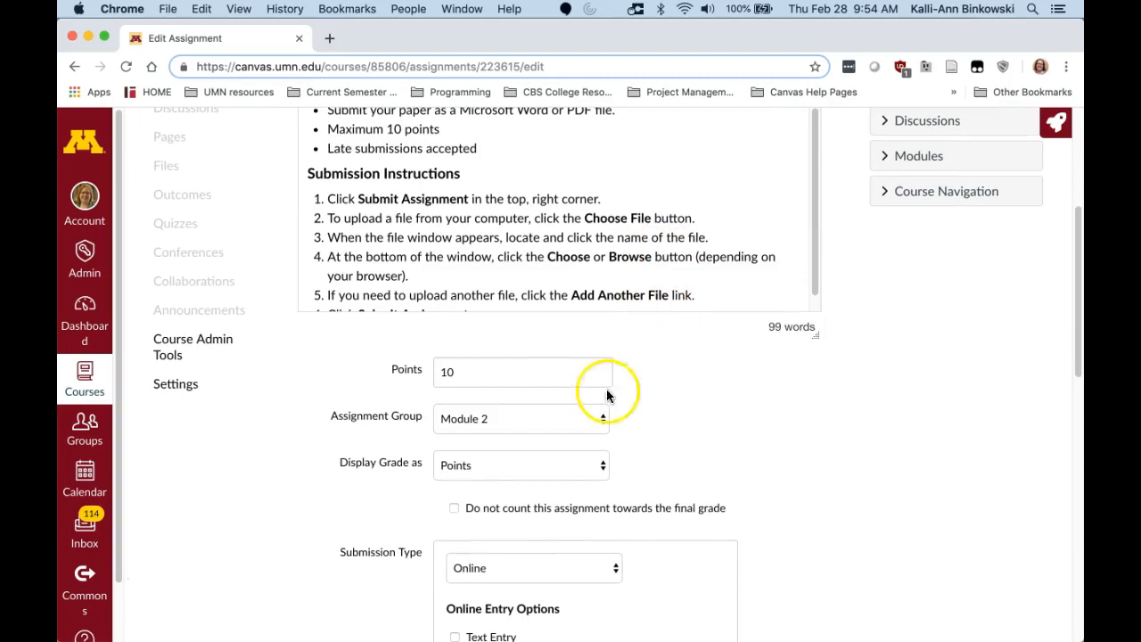
left_click(454, 511)
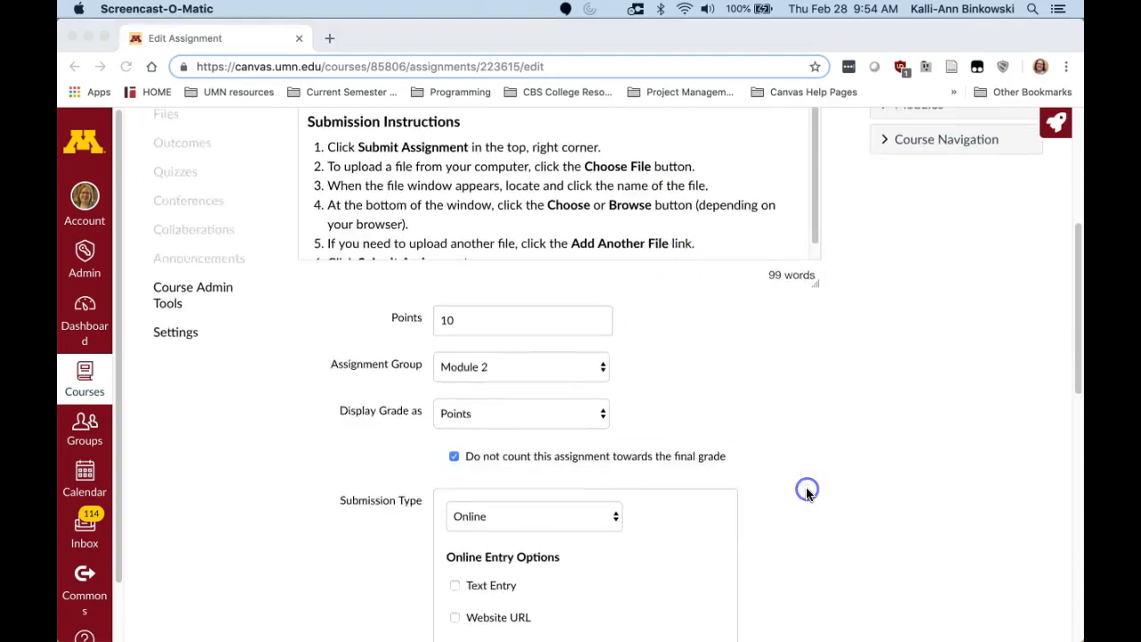
scroll(803, 491, "down", 10)
left_click(789, 575)
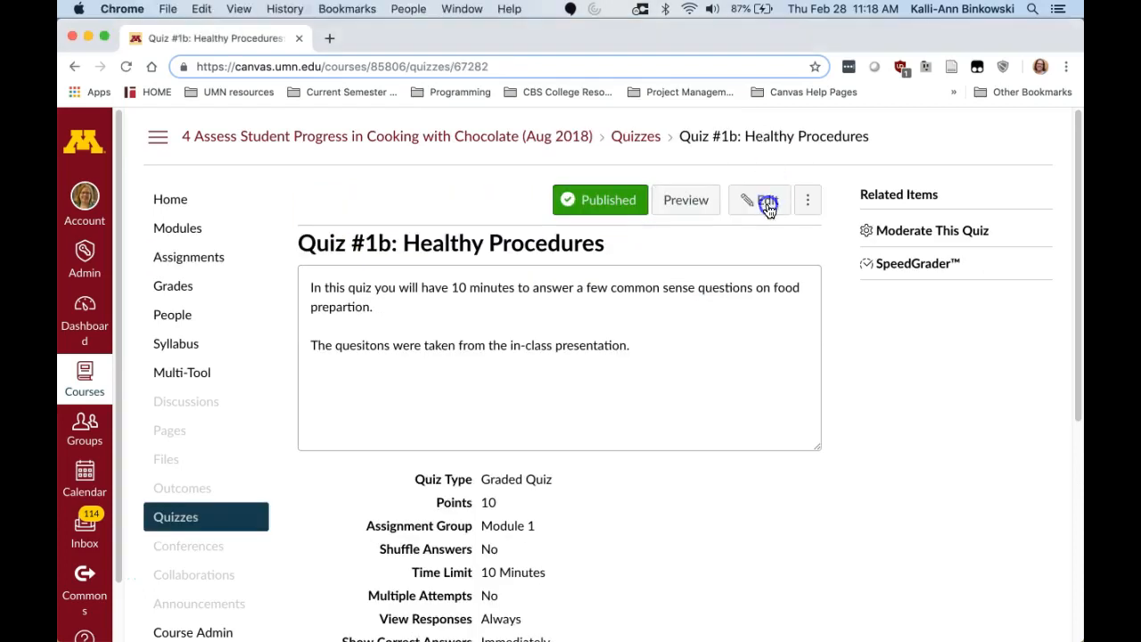
- Open Quiz #1b: Healthy Procedures for editing and change its quiz type to Practice Quiz
left_click(768, 207)
left_click(768, 207)
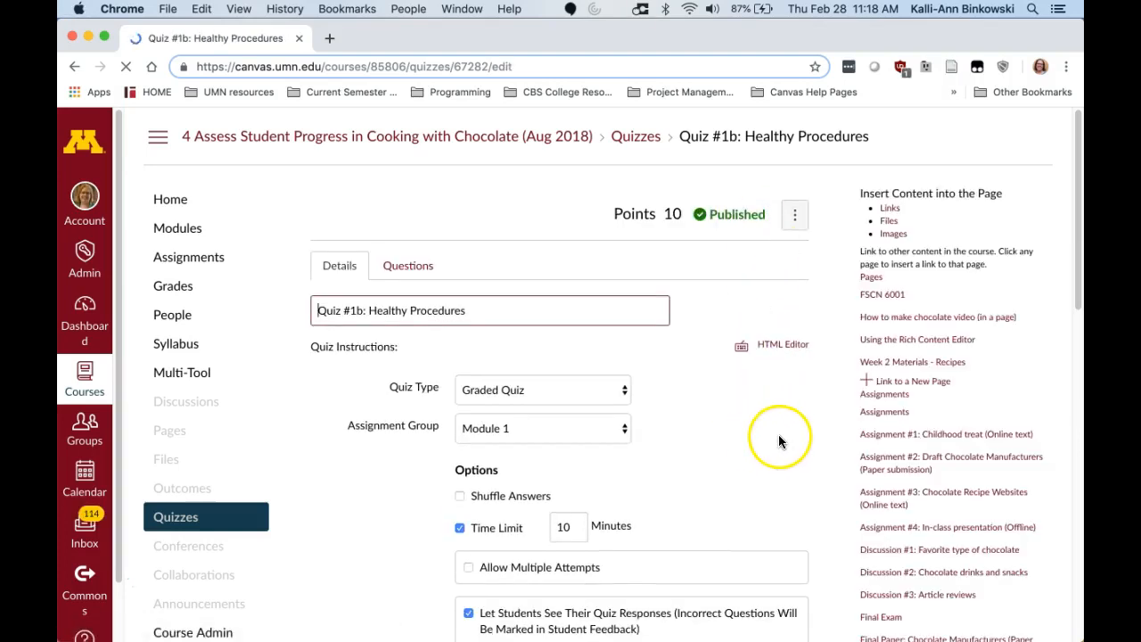
scroll(831, 435, "down", 10)
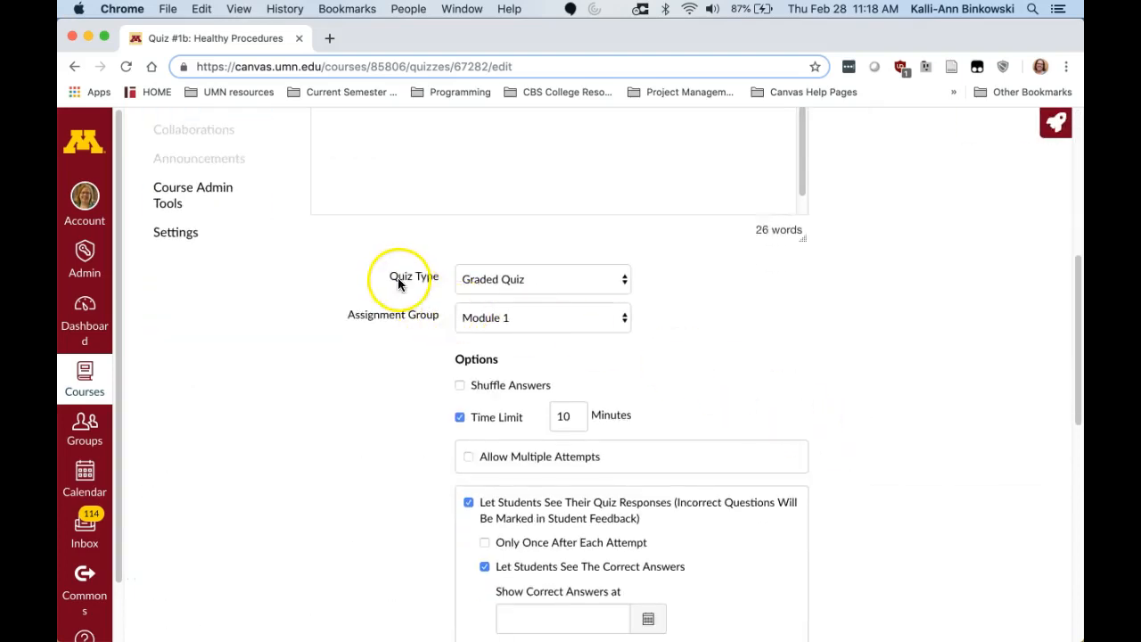
left_click(514, 280)
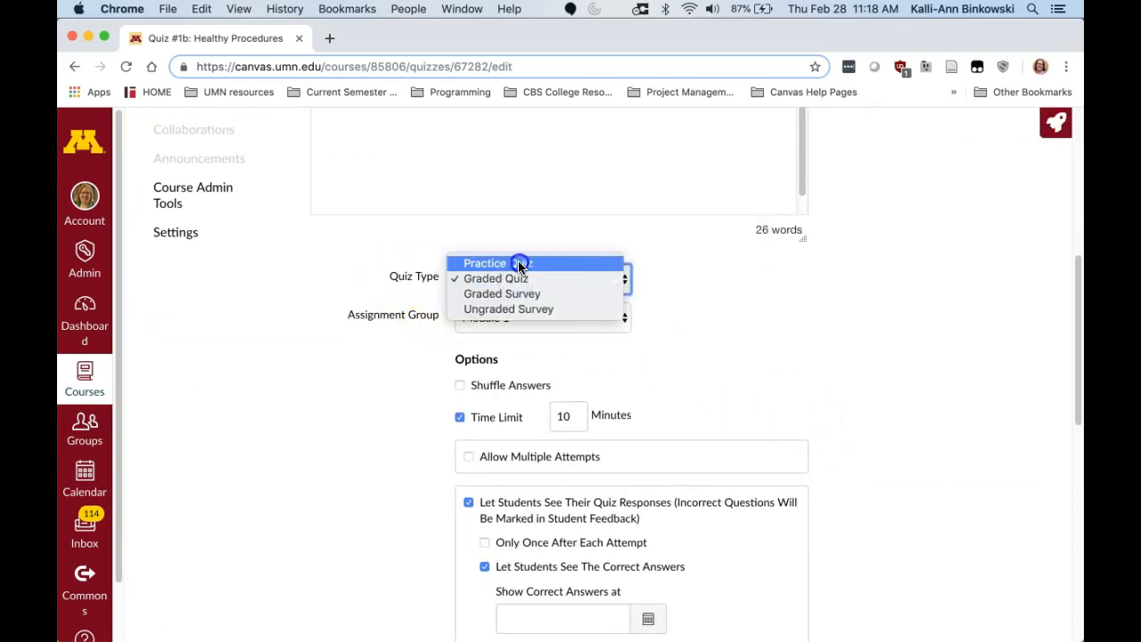
left_click(517, 262)
- Stop letting students see their quiz responses in Quiz #1b: Healthy Procedures and save the quiz
scroll(741, 365, "down", 1)
scroll(741, 372, "down", 2)
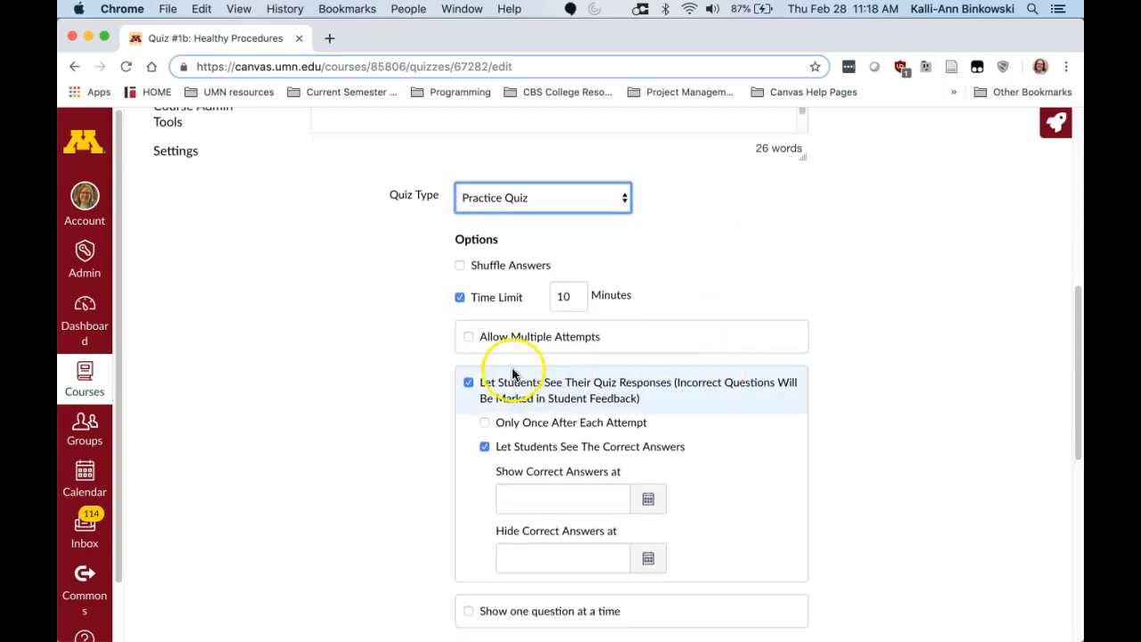
left_click(469, 383)
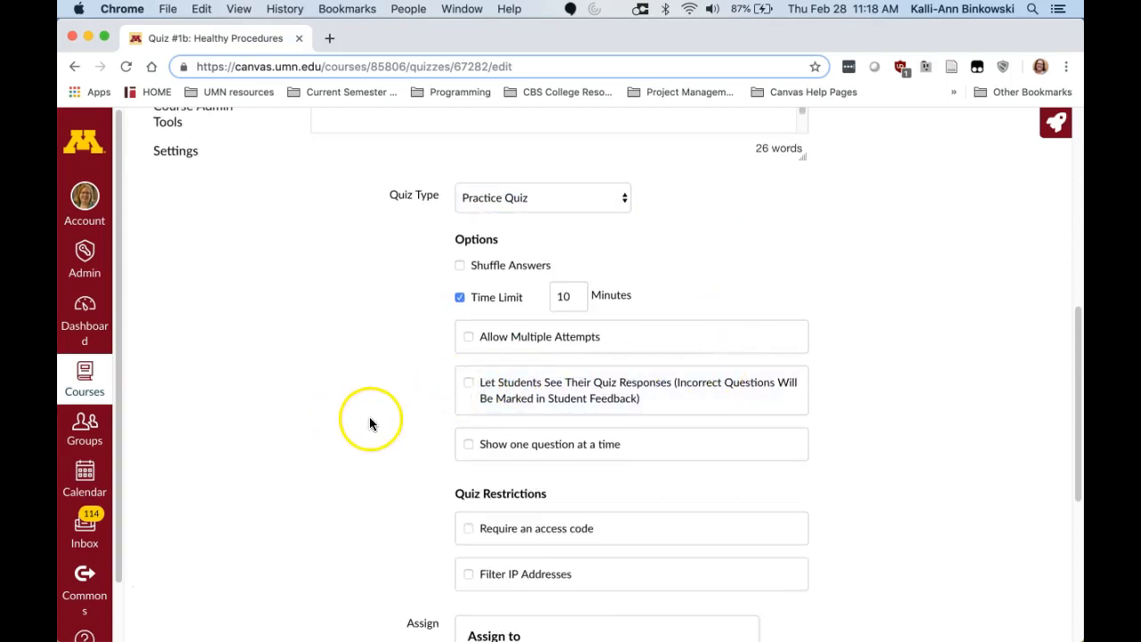
scroll(370, 425, "down", 5)
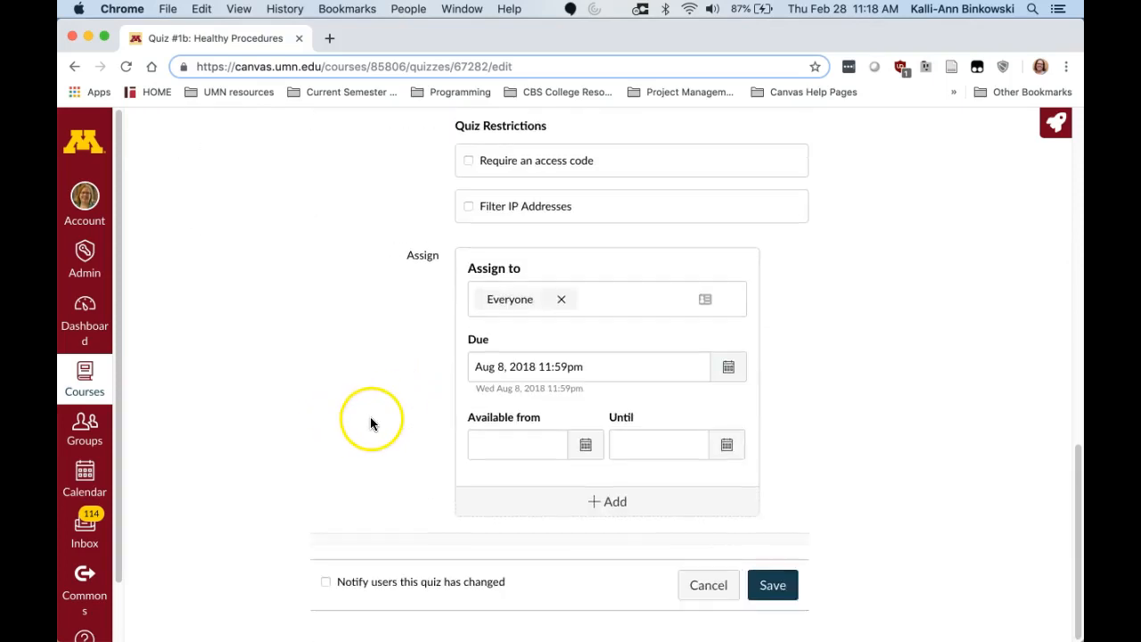
left_click(791, 591)
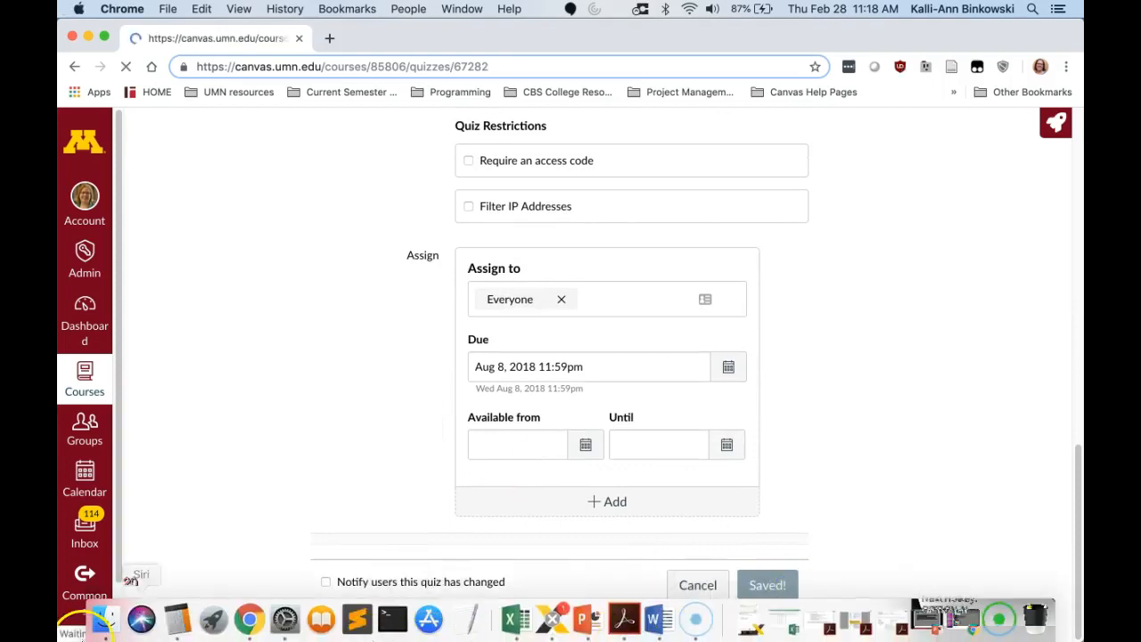
left_click(85, 588)
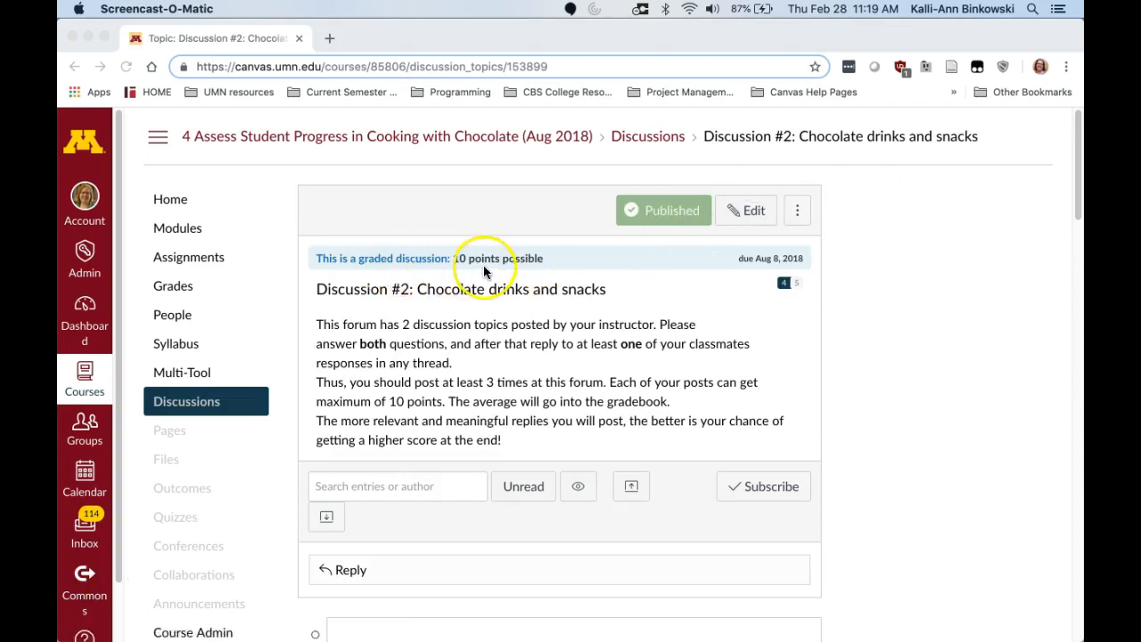
- Edit Discussion #2: Chocolate drinks and snacks so it is no longer graded, and save it
left_click(746, 210)
left_click(747, 212)
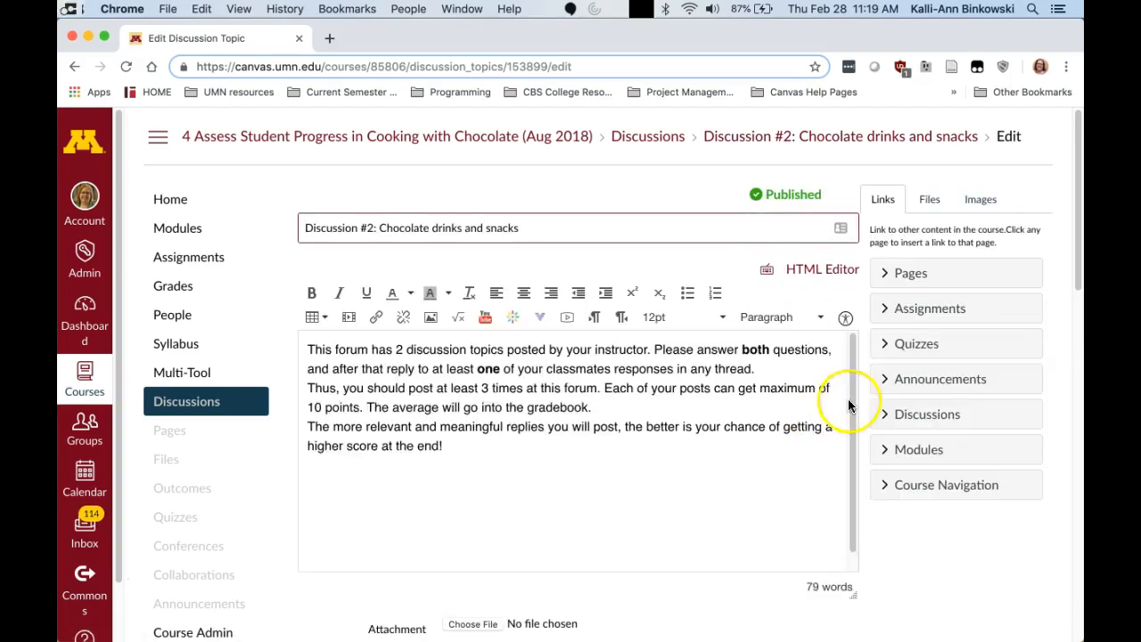
scroll(860, 392, "down", 5)
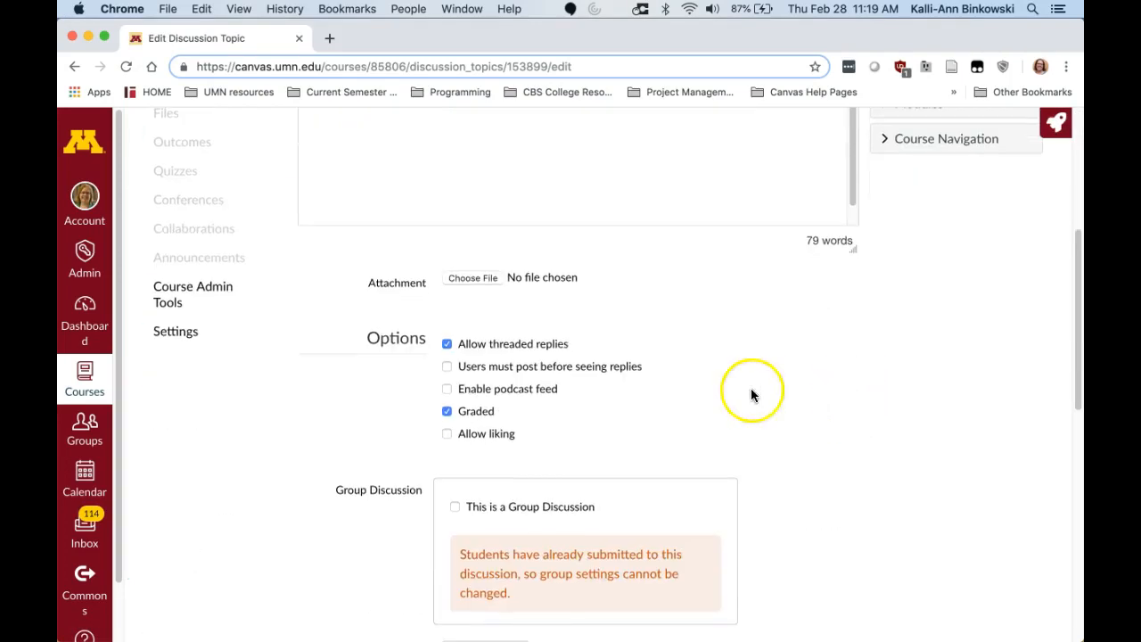
left_click(446, 411)
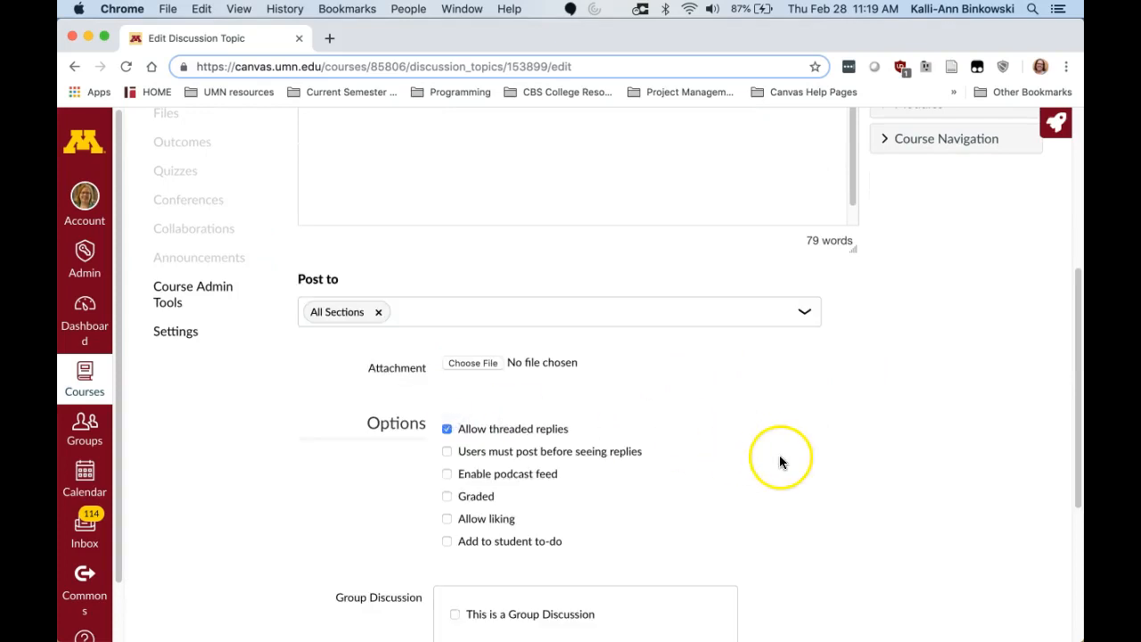
scroll(779, 461, "down", 4)
left_click(805, 596)
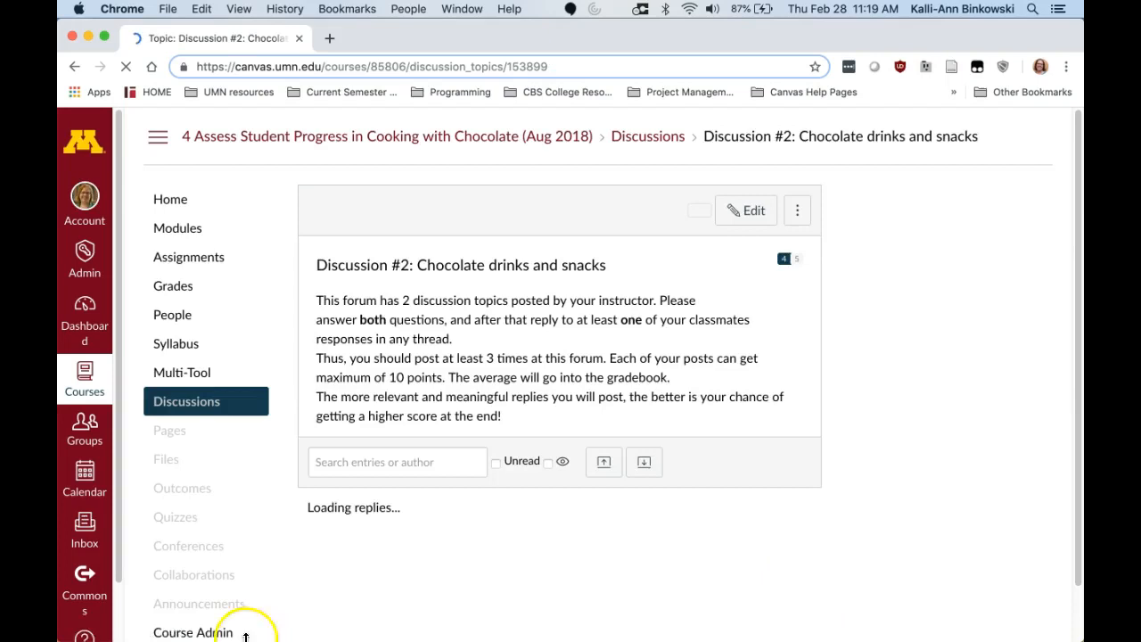
left_click(83, 593)
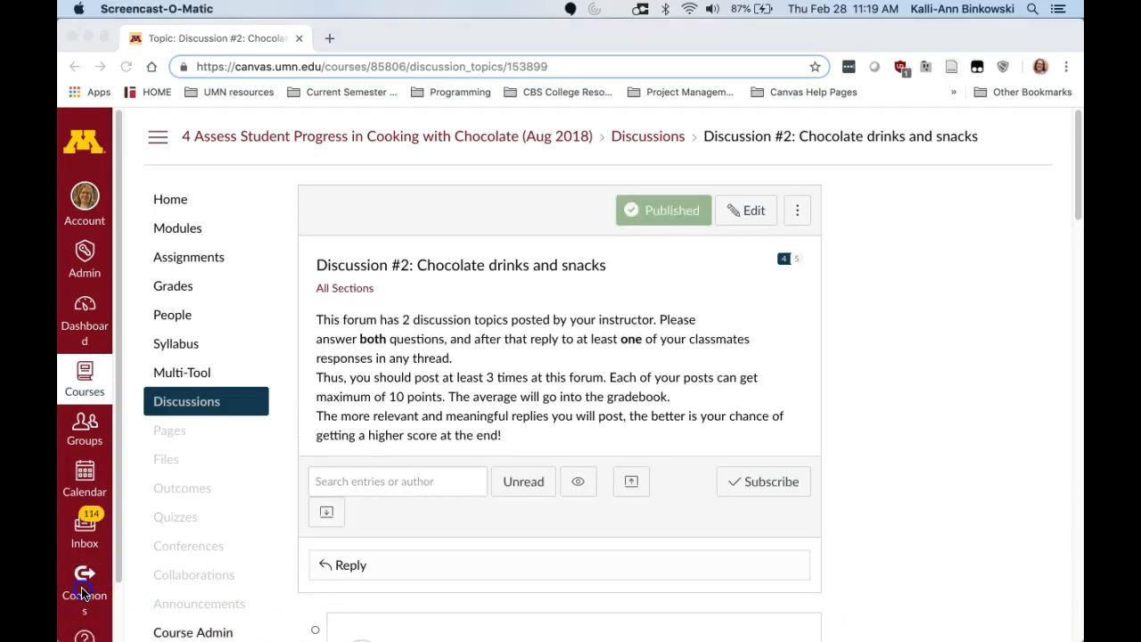